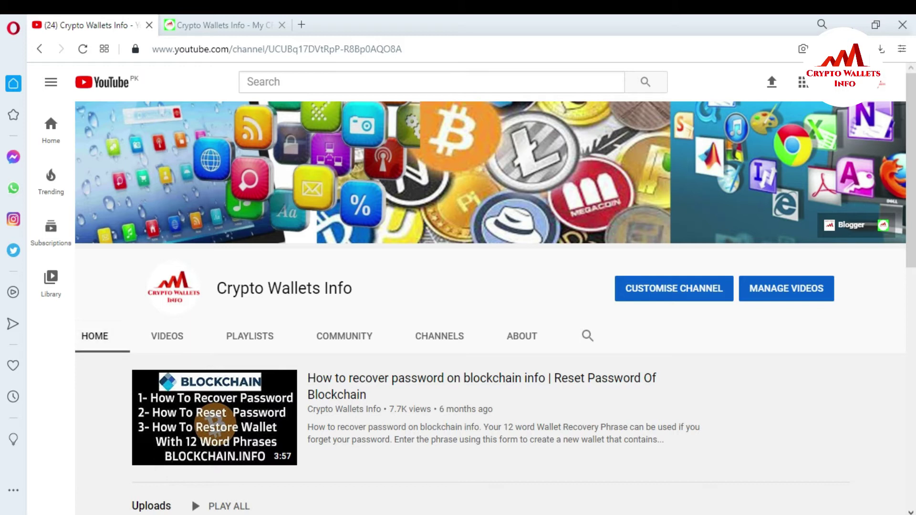
Show Wallet #2's Bitcoin Wallet page: 0 BTC, 0.00 USD, and no transaction history.
left_click(249, 24)
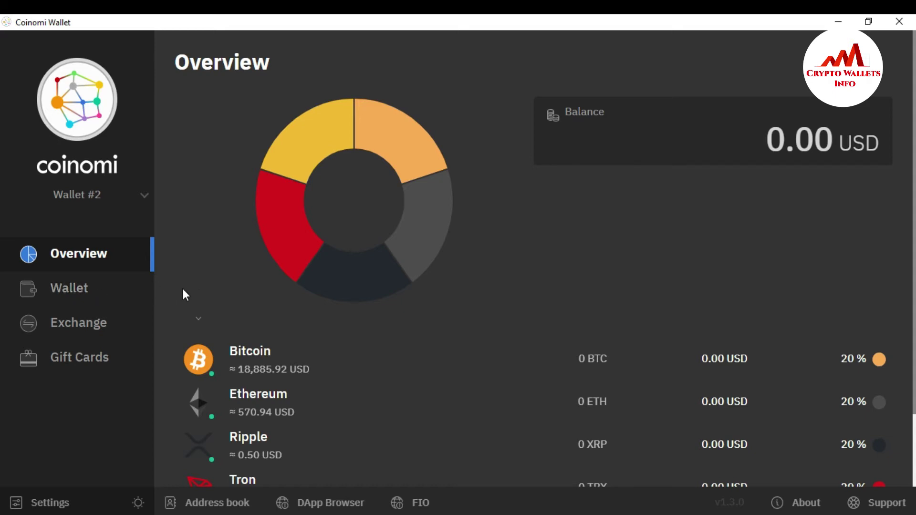
left_click(114, 296)
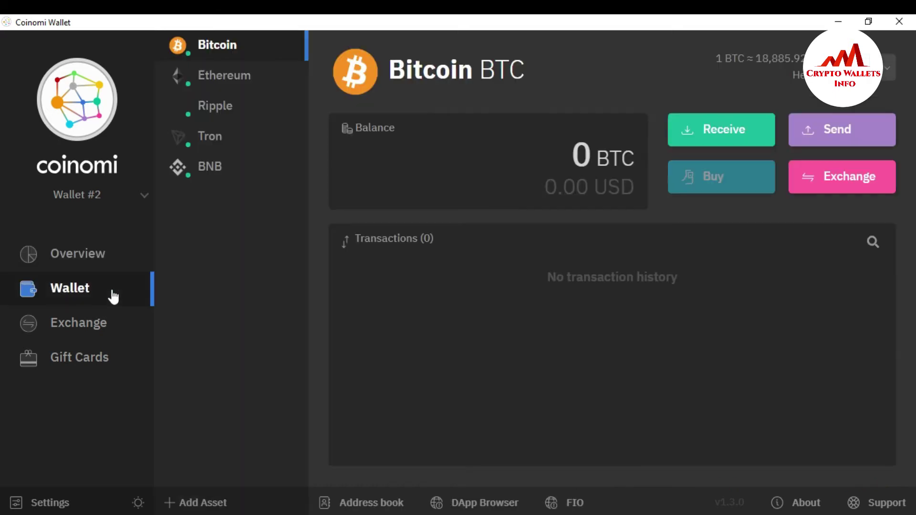
Switch to Wallet #3 and view its Overview: Bitcoin, Algorand, Aryacoin, BitcoinCash at 20% each.
left_click(152, 288)
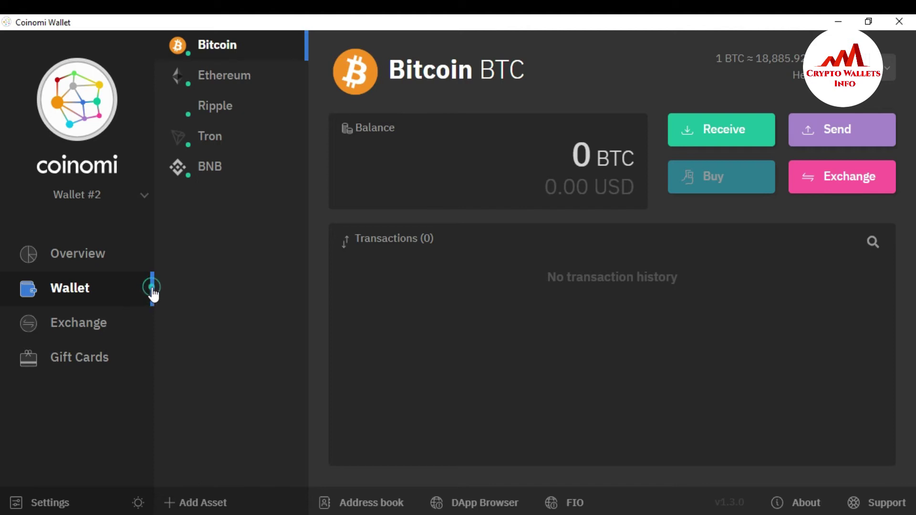
left_click(145, 195)
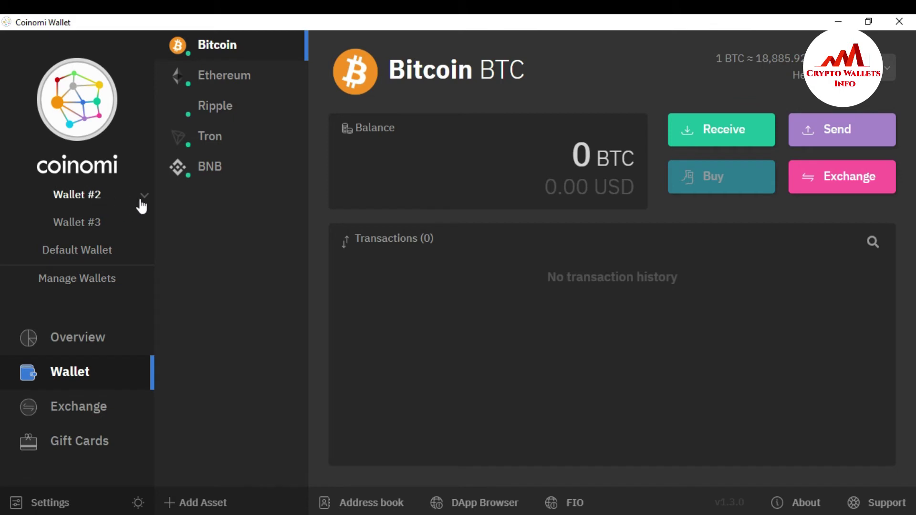
left_click(106, 224)
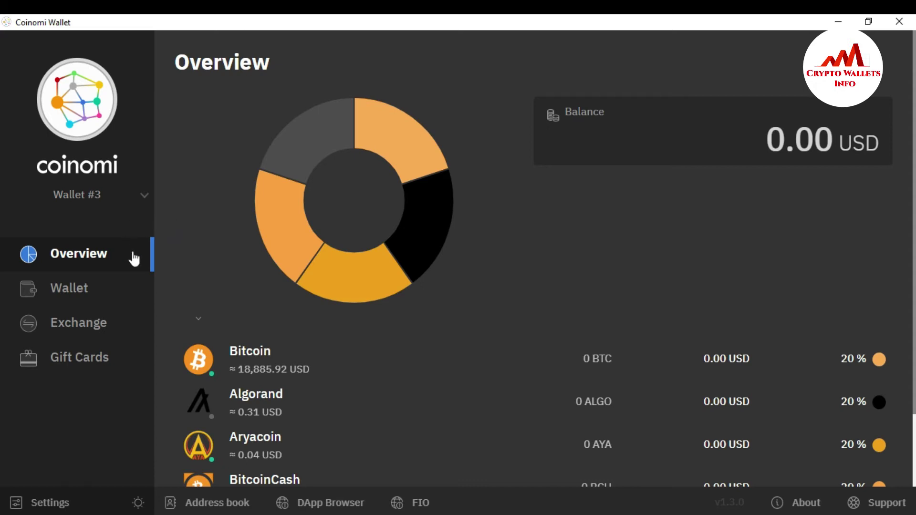
left_click(139, 199)
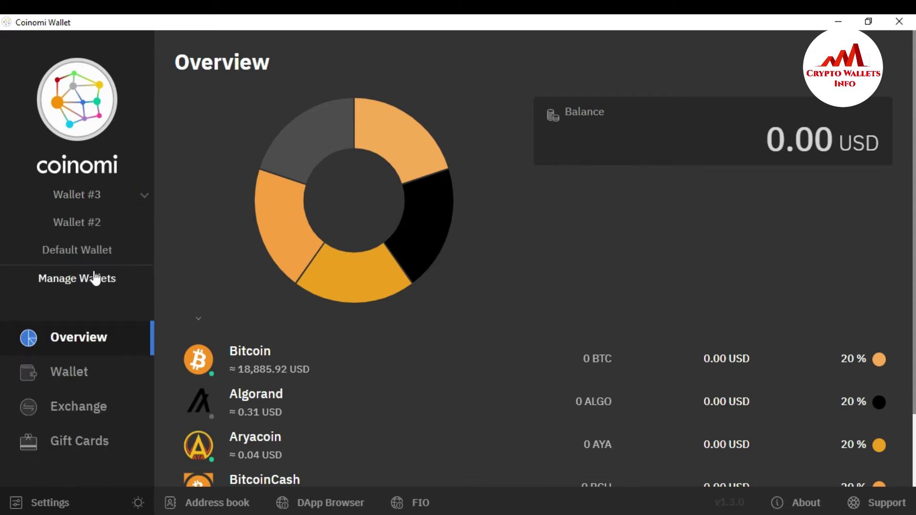
Delete Wallet #3 in Manage Wallets, leaving only Wallet #2 and Default Wallet.
left_click(96, 278)
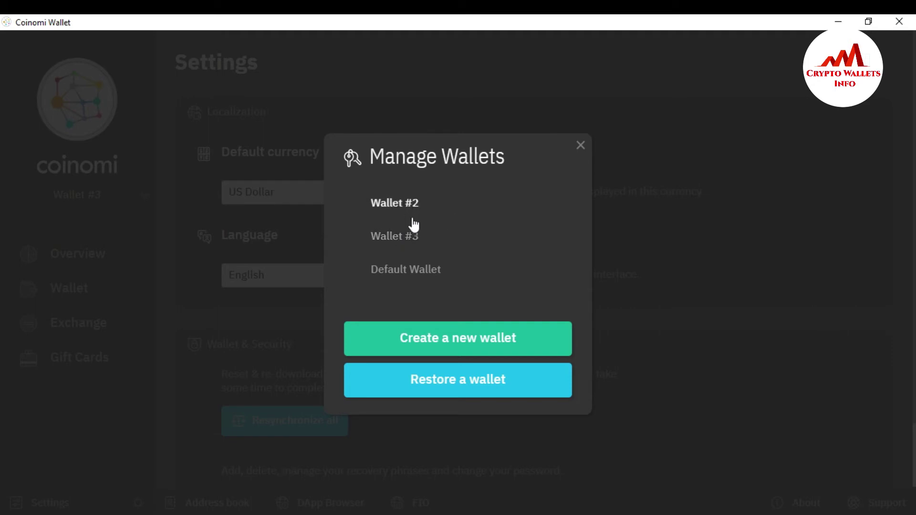
left_click(407, 237)
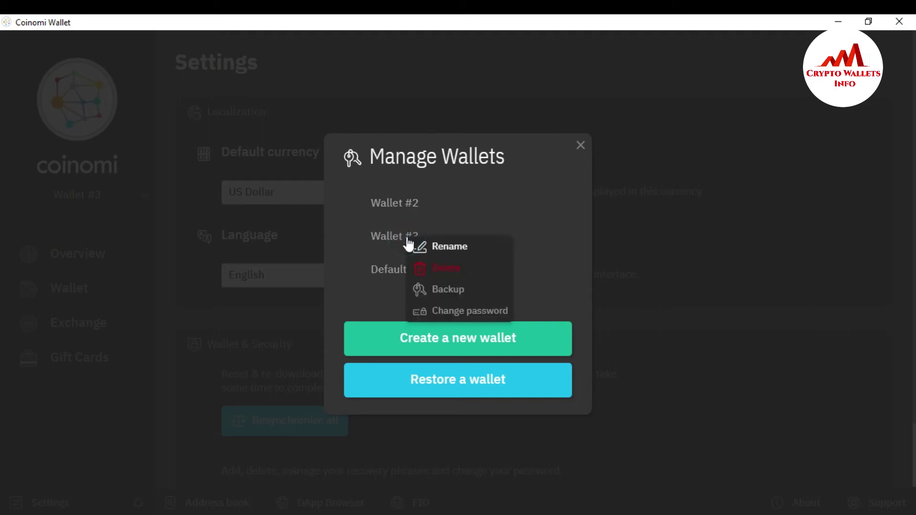
left_click(447, 268)
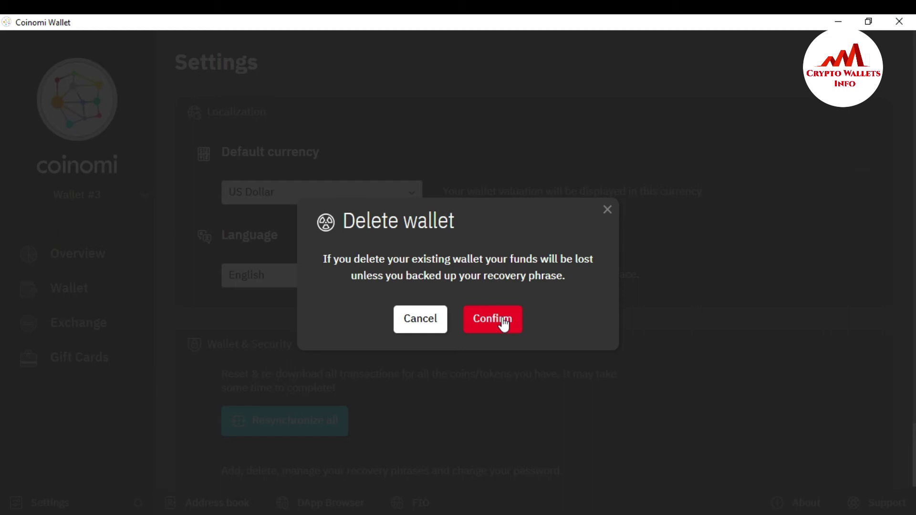
left_click(504, 324)
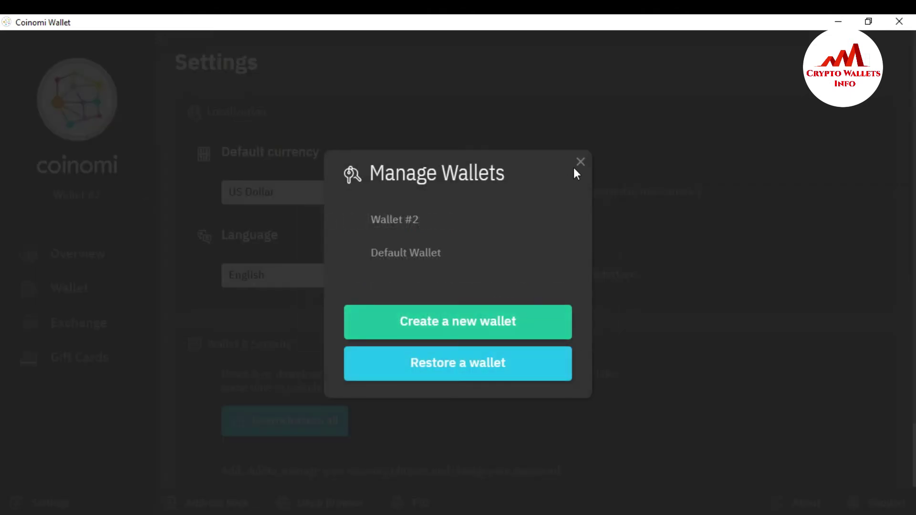
left_click(581, 162)
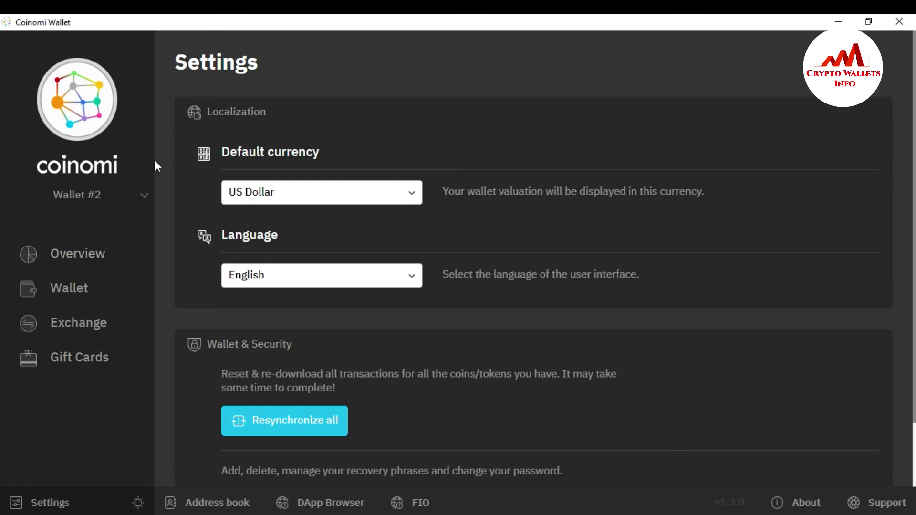
Start restoring a wallet from a recovery phrase and bring up the saved 24 words in Notepad.
left_click(145, 196)
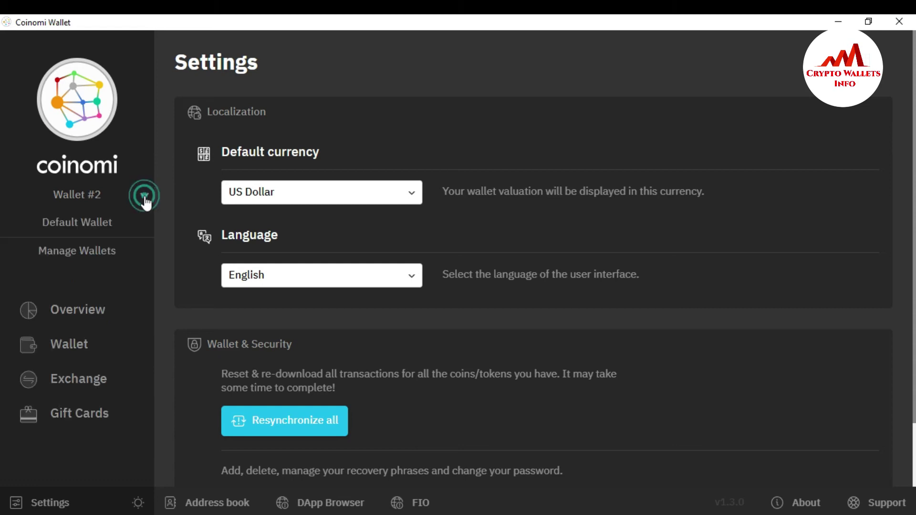
left_click(103, 252)
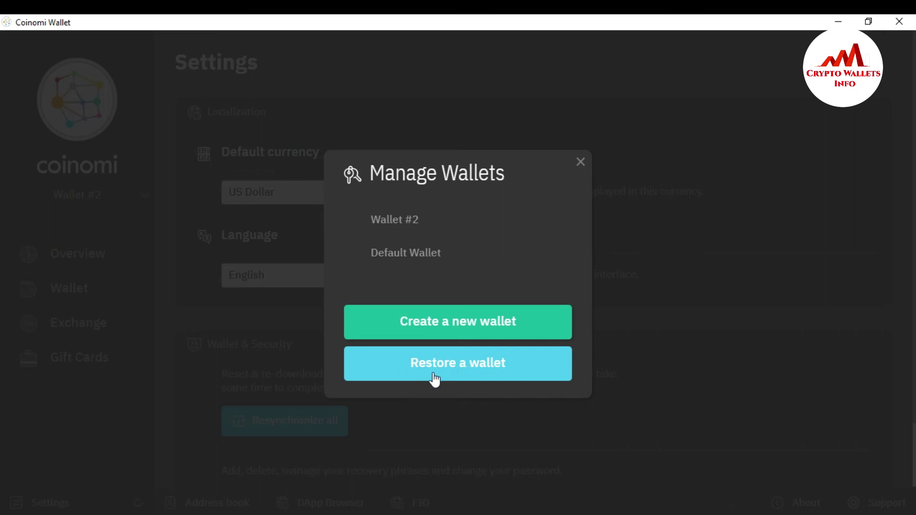
left_click(472, 371)
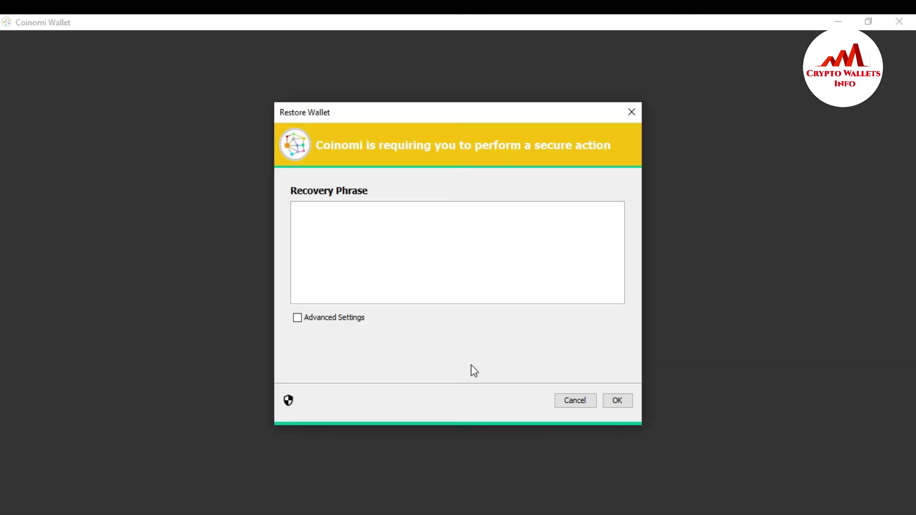
left_click(403, 243)
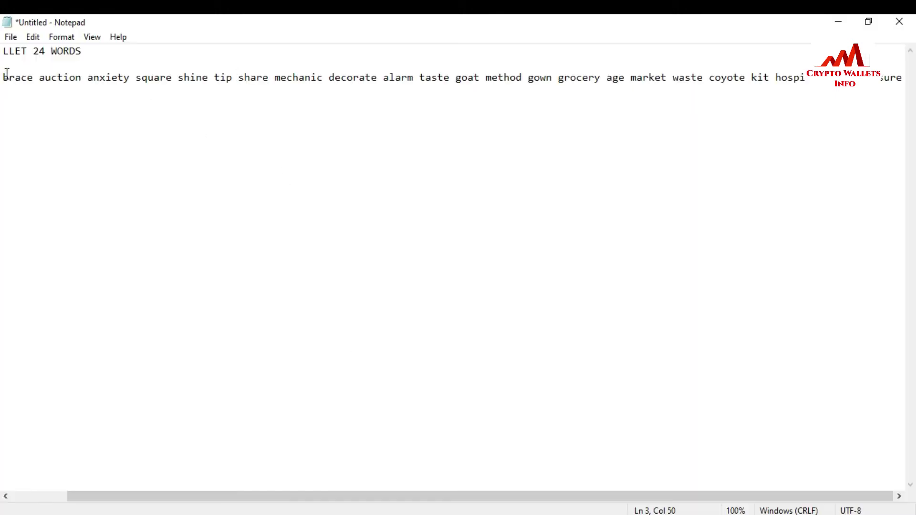
left_click(7, 74)
Copy the full recovery-phrase line from Notepad and return to the Restore Wallet form.
left_click(7, 76)
left_click_drag(7, 76, 915, 129)
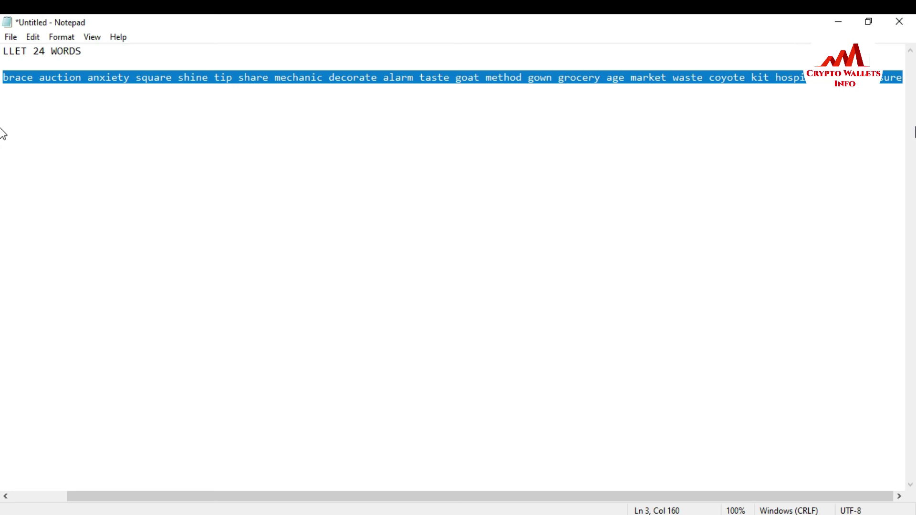
left_click(839, 21)
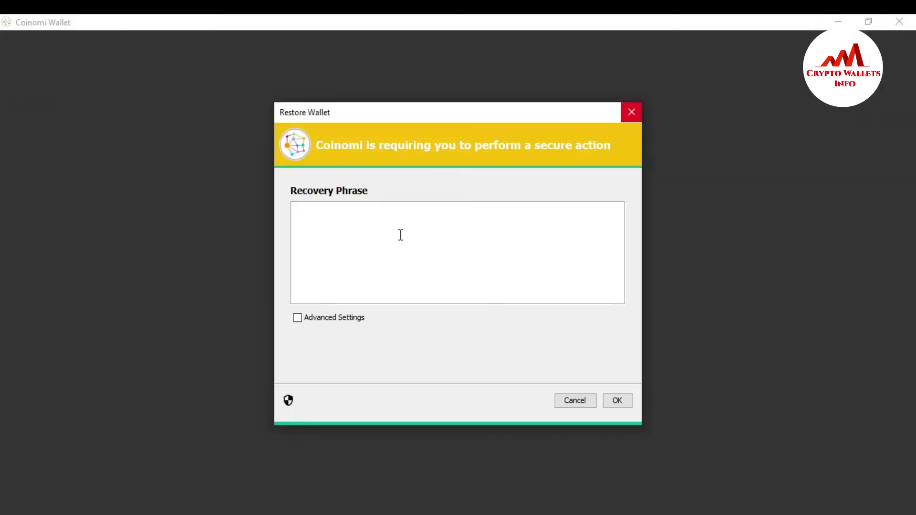
left_click(401, 235)
Paste and submit the recovery phrase, then enter a short wallet password in both fields.
key("ctrl+v")
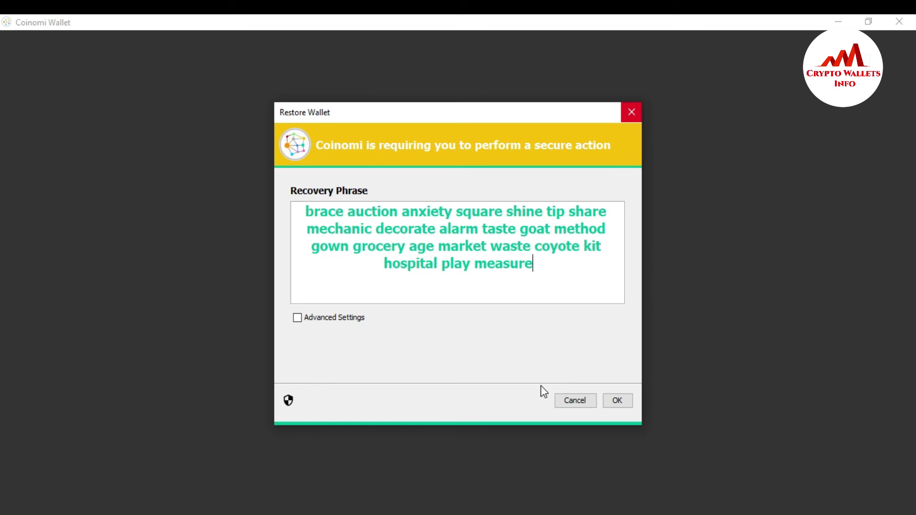
left_click(617, 401)
type("123")
key("Tab")
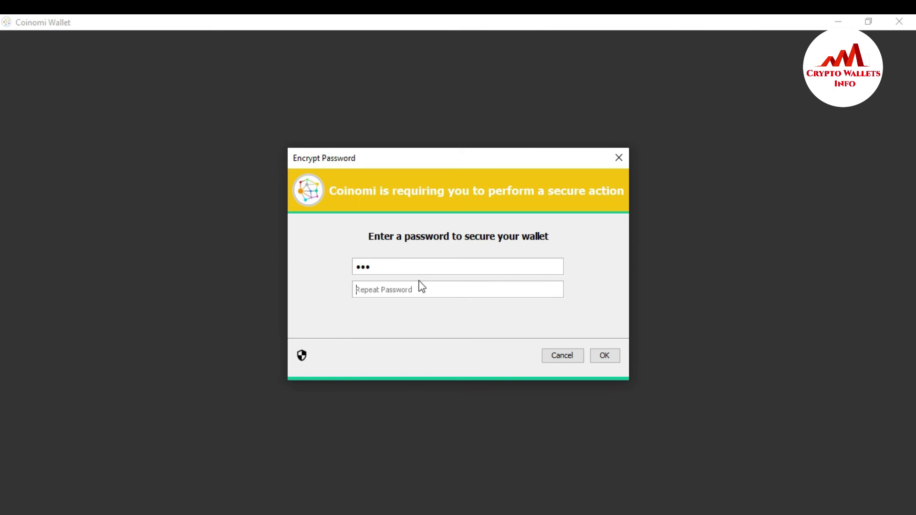
type("123")
left_click(600, 356)
Replace the password and its confirmation with a longer password of 10+ characters.
left_click_drag(418, 265, 345, 262)
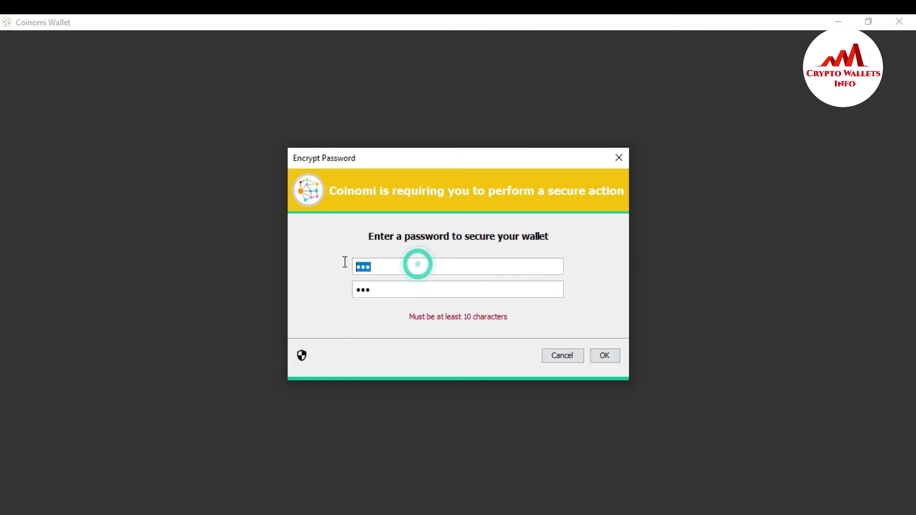
type("123")
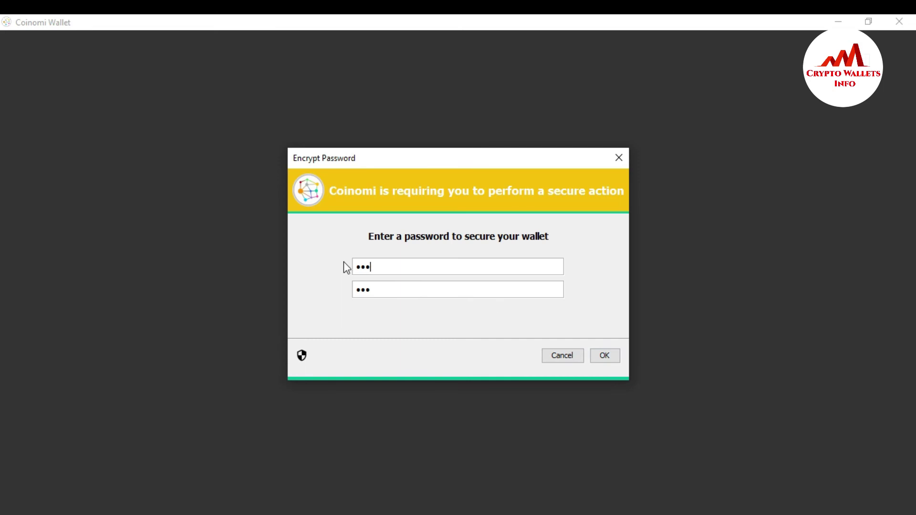
type("456789101112")
key("BackSpace")
left_click_drag(383, 296, 337, 294)
type("123456789101112")
Accept the password and restore the wallet with Bitcoin, Aryacoin and BitcoinCash selected.
left_click(613, 357)
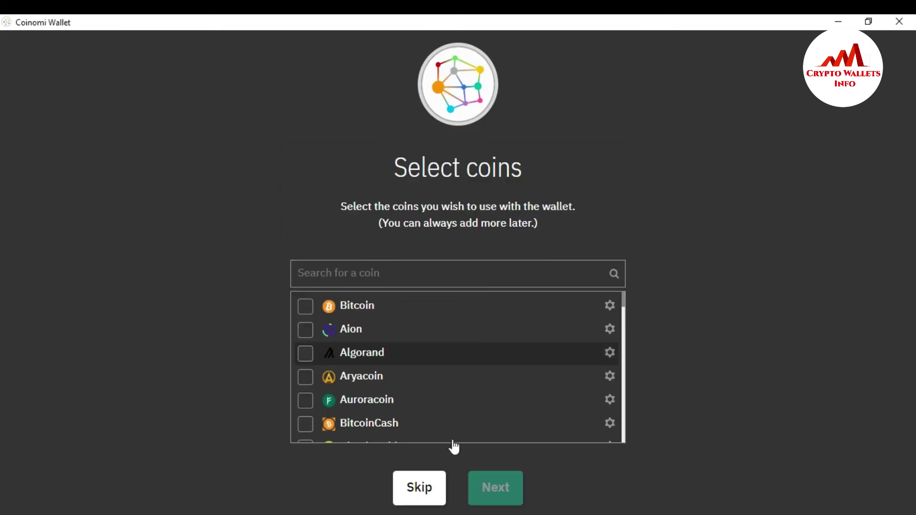
left_click(308, 309)
left_click(307, 378)
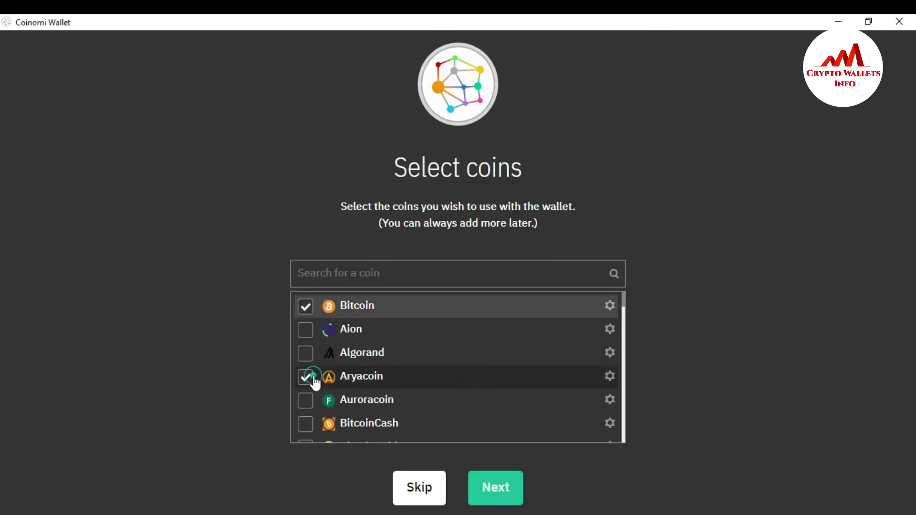
left_click(307, 423)
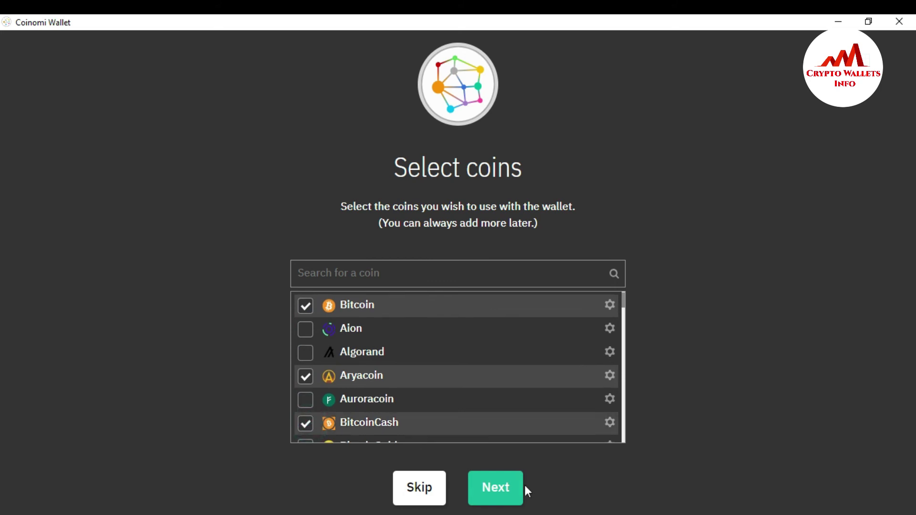
left_click(505, 485)
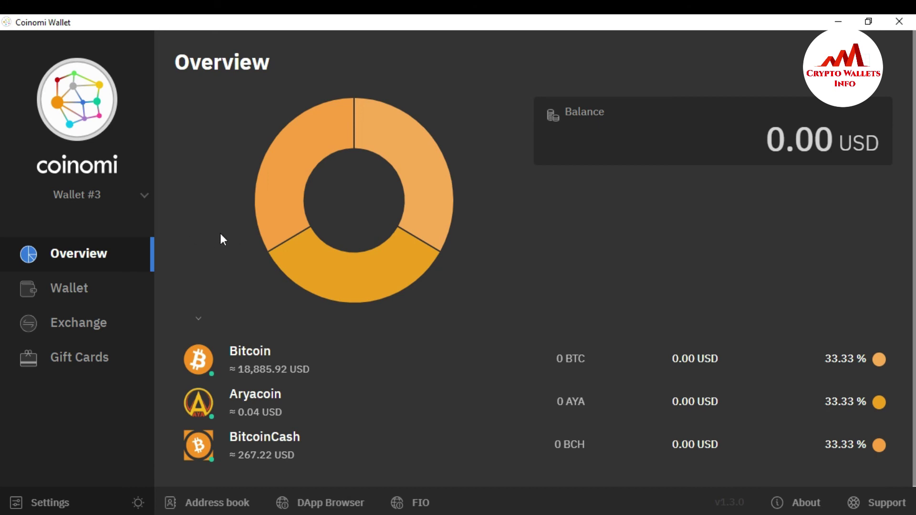
left_click(145, 195)
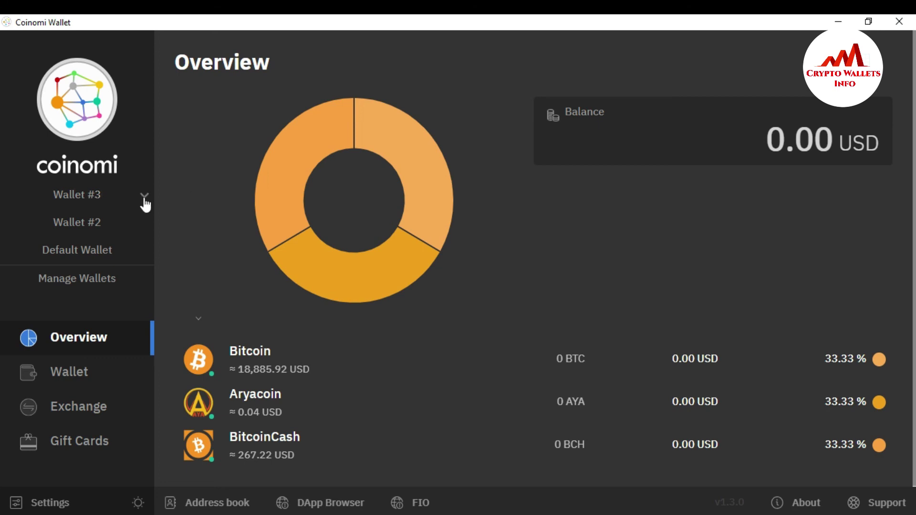
left_click(190, 211)
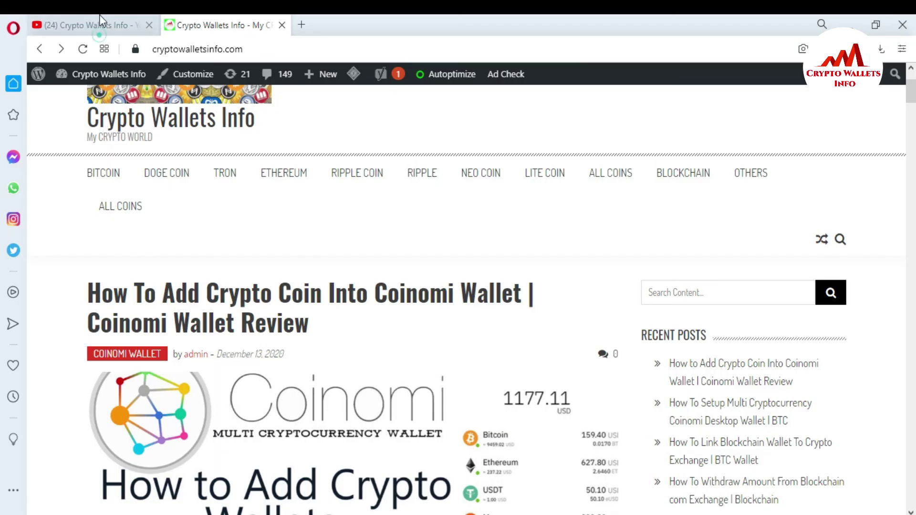
In Opera, go from the YouTube channel tab to the cryptowalletsinfo.com blog tab.
left_click(100, 17)
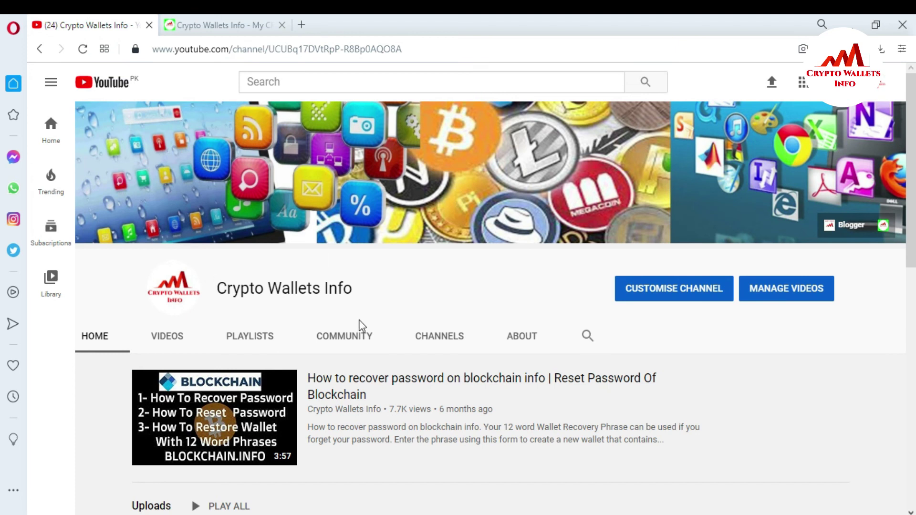
left_click(207, 25)
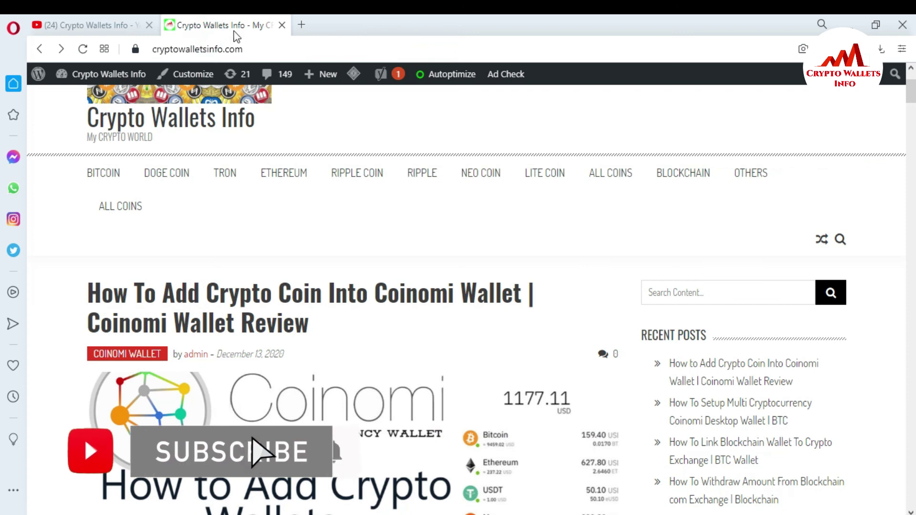